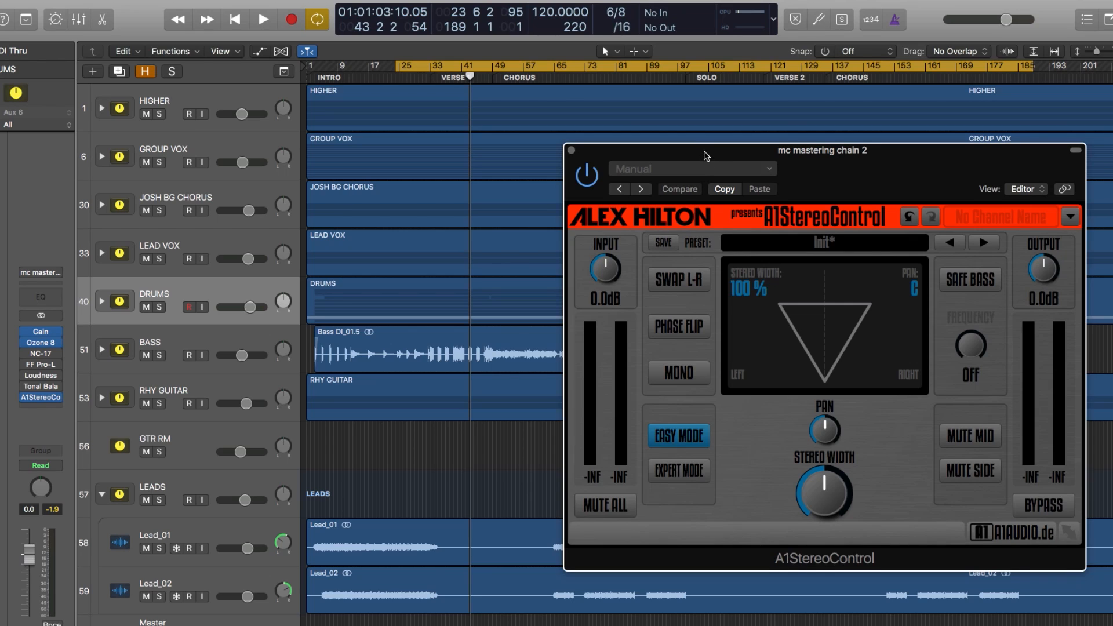
# Step: Reposition the A1StereoControl window and try a stereo width of 121 %, resetting the width to 100 %
pyautogui.moveTo(705, 155); pyautogui.dragTo(700, 148)
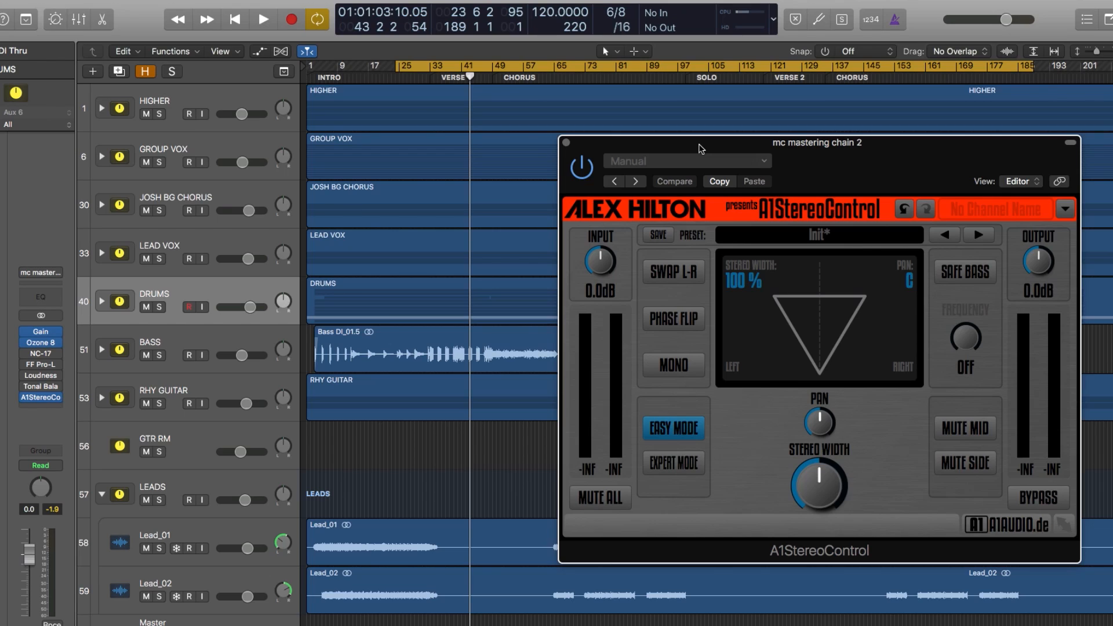
pyautogui.moveTo(808, 462); pyautogui.dragTo(820, 483)
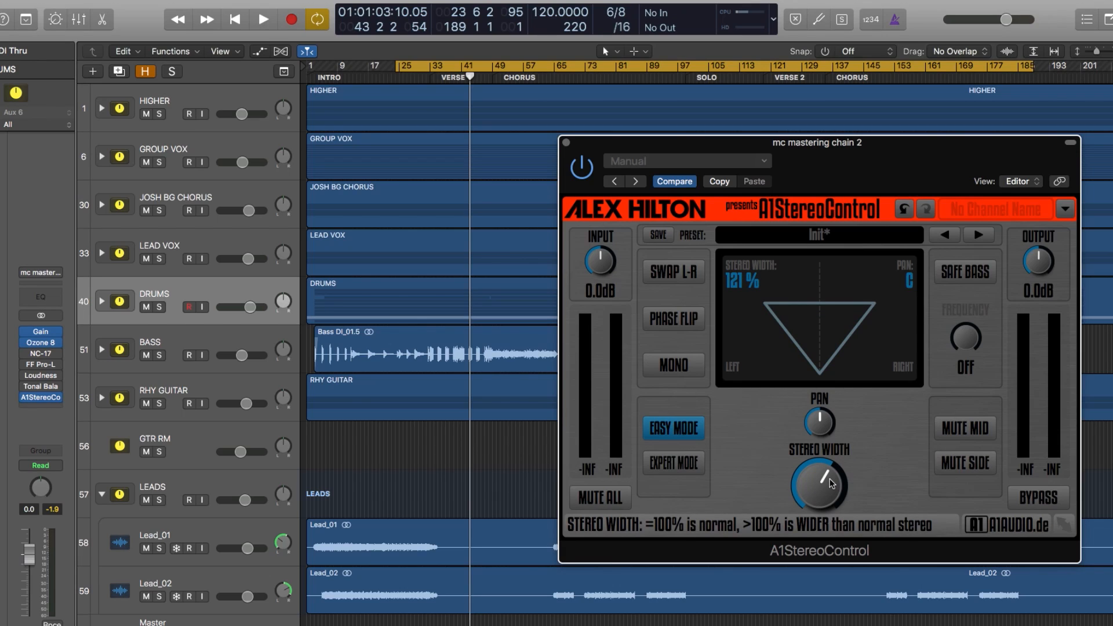
pyautogui.keyDown('alt'); pyautogui.click(829, 478); pyautogui.keyUp('alt')
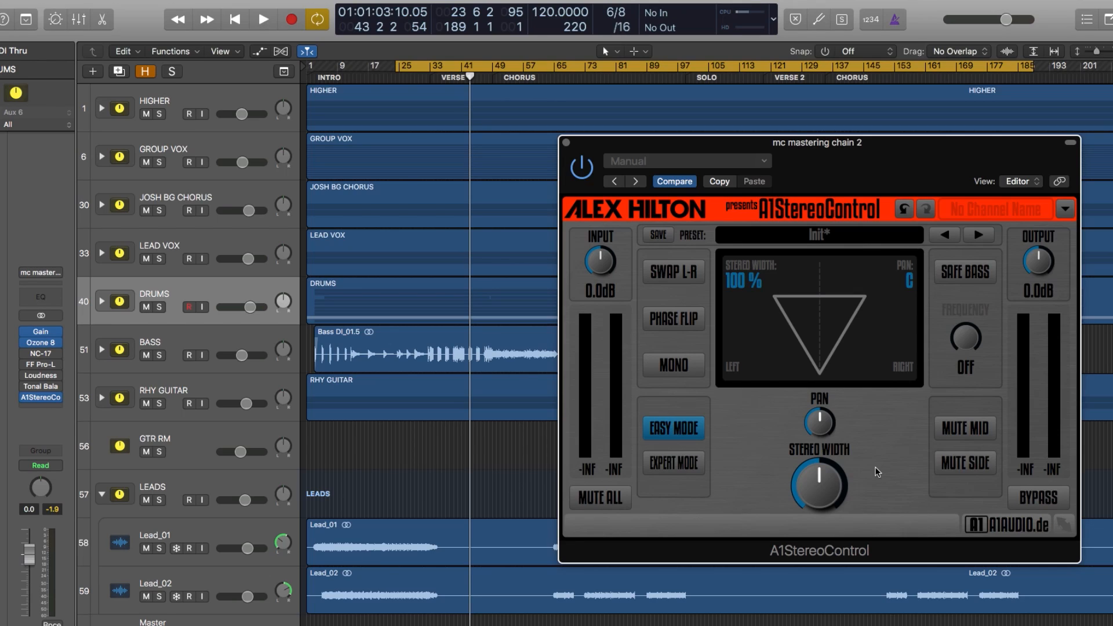
# Step: Try stereo widths of 182 % with Safe Bass at 353 Hz and 179 % without it, resetting the width to 100 %
pyautogui.moveTo(819, 480); pyautogui.dragTo(832, 489)
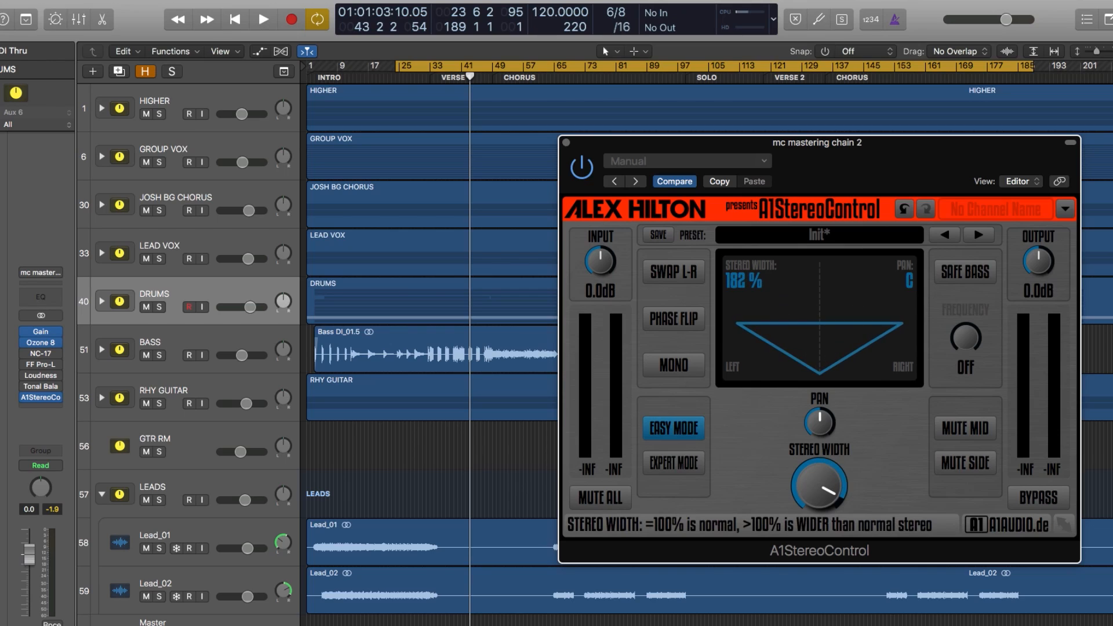
pyautogui.click(971, 278)
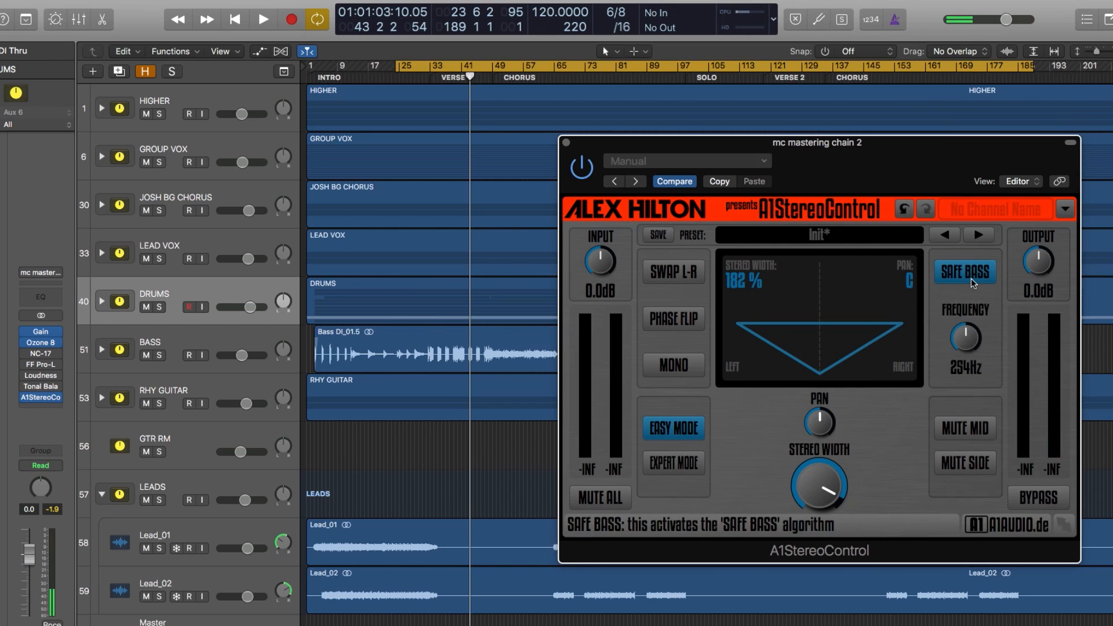
pyautogui.moveTo(965, 338); pyautogui.dragTo(965, 324)
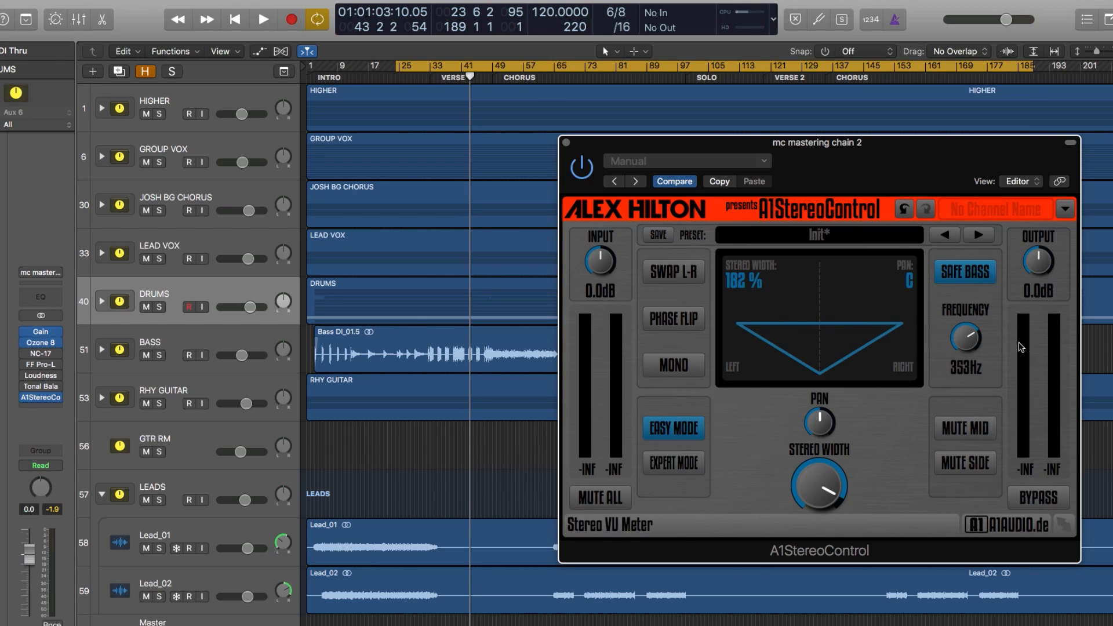
pyautogui.click(966, 271)
pyautogui.keyDown('alt'); pyautogui.click(823, 476); pyautogui.keyUp('alt')
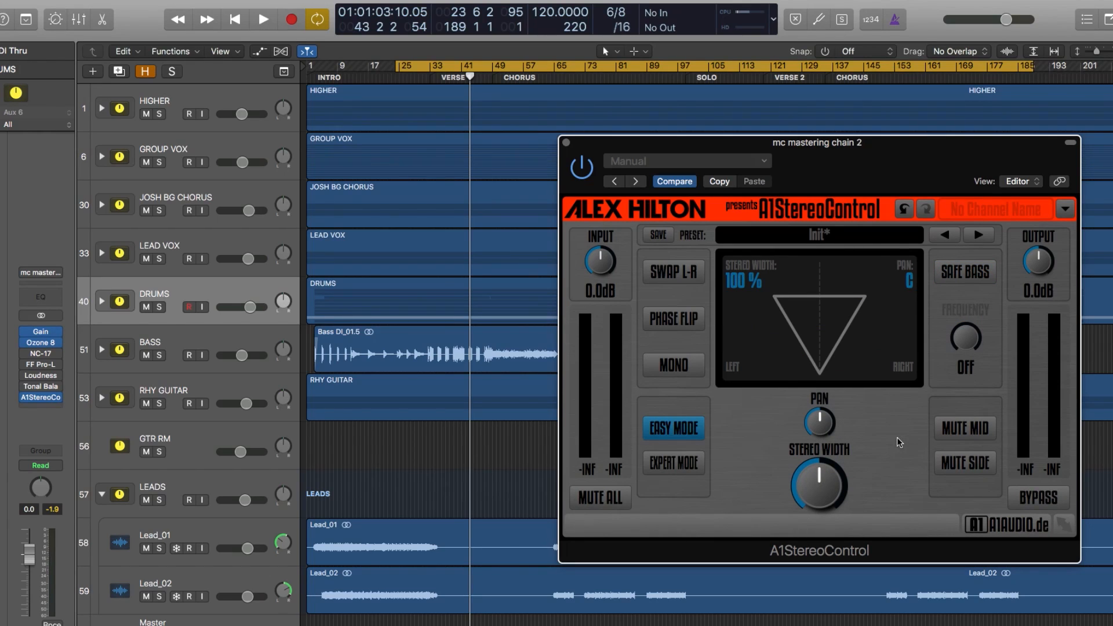
pyautogui.moveTo(822, 481); pyautogui.dragTo(822, 383)
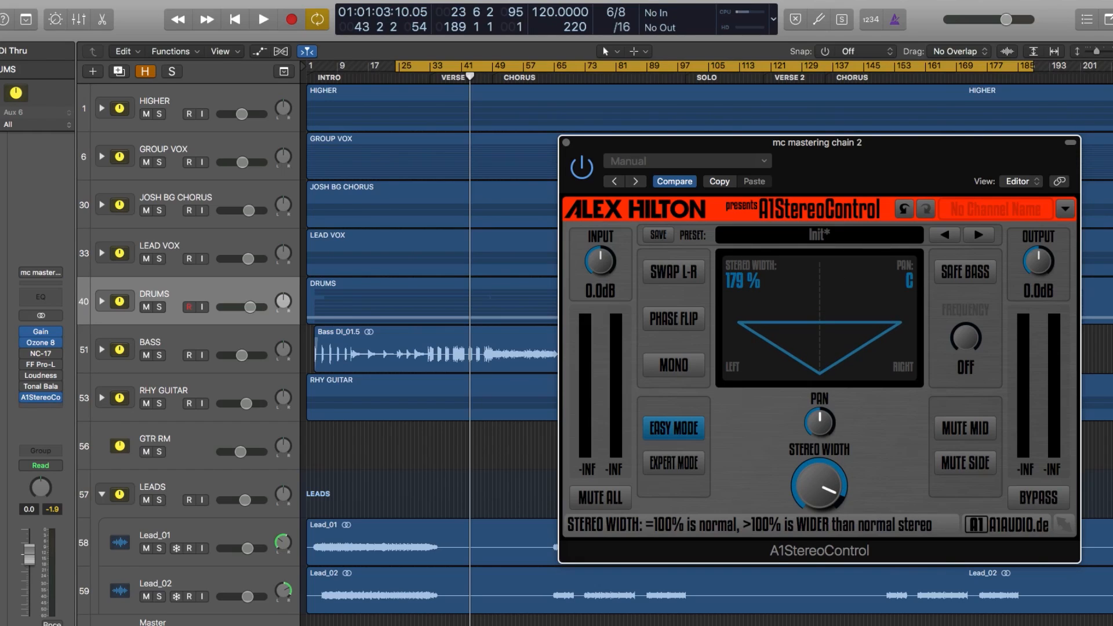
pyautogui.doubleClick(821, 492)
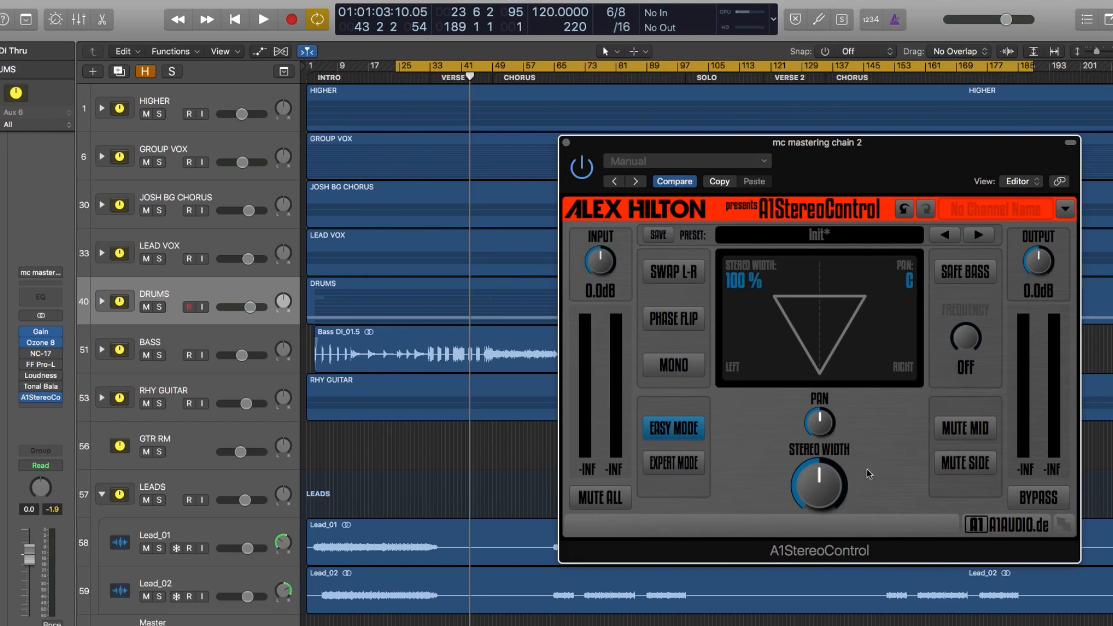
# Step: Play the song while widening the stereo image to 167 % and enabling Safe Bass at 376 Hz
pyautogui.press('space')
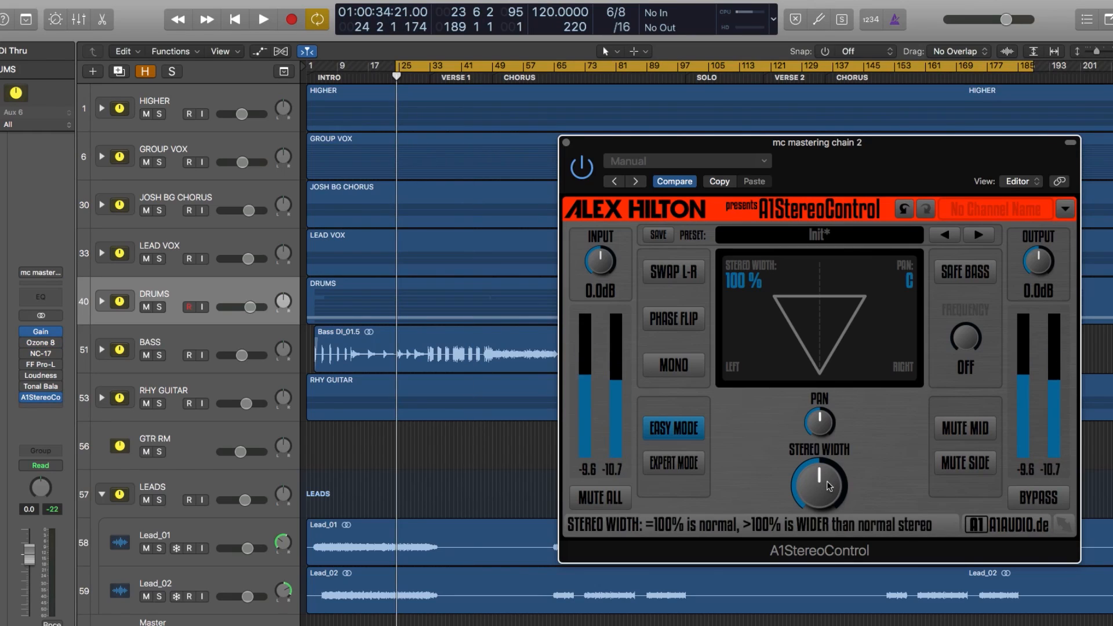
pyautogui.press('space')
pyautogui.moveTo(831, 483); pyautogui.dragTo(831, 444)
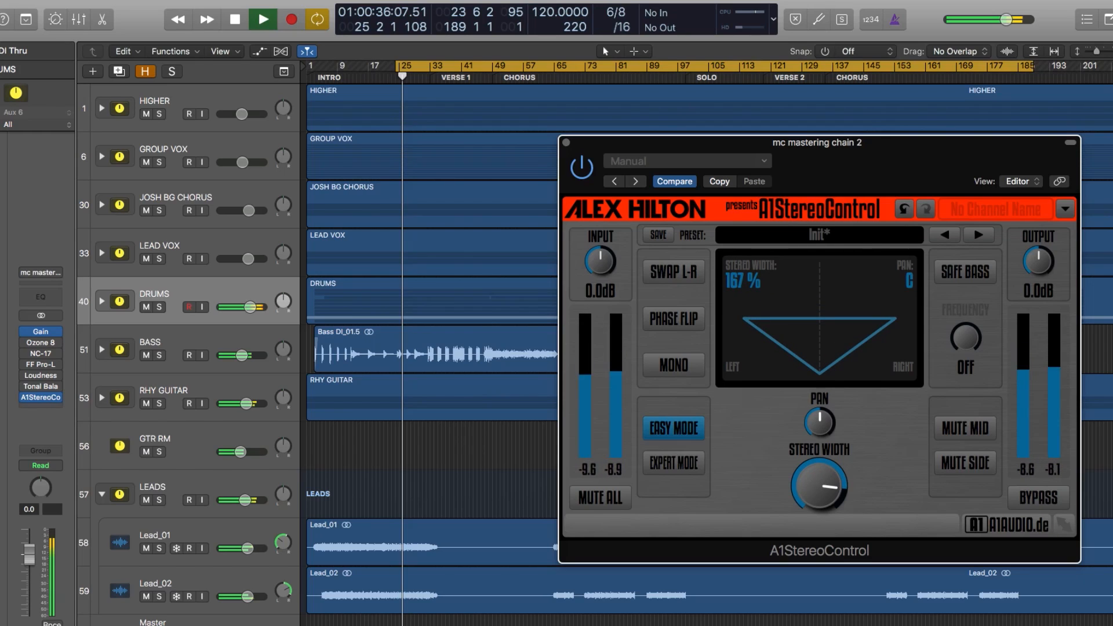
pyautogui.click(965, 272)
pyautogui.moveTo(975, 343); pyautogui.dragTo(975, 337)
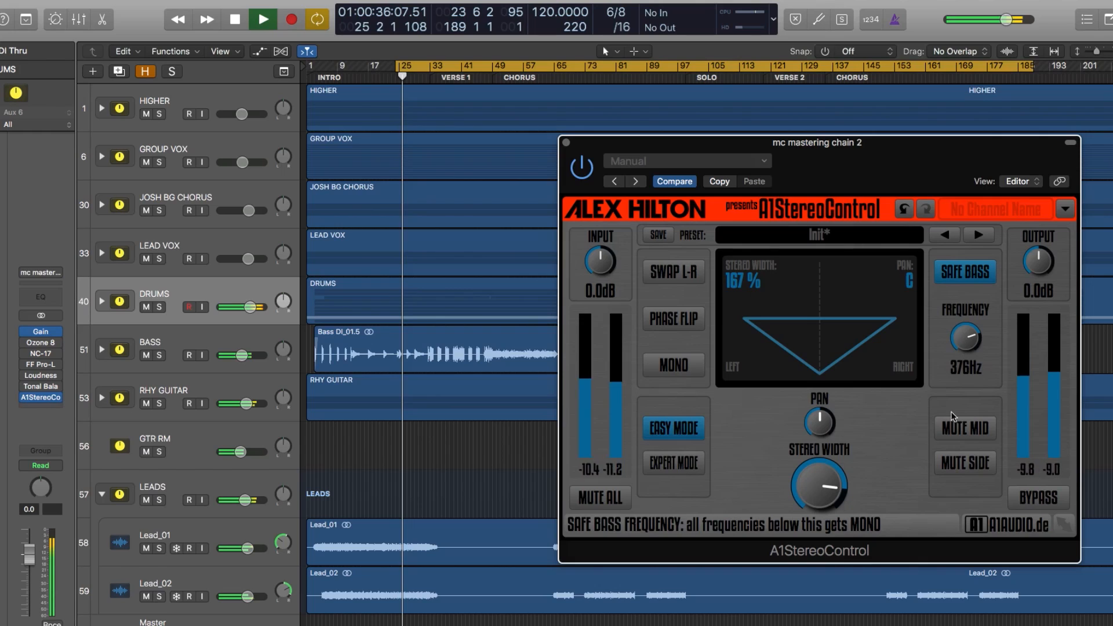
# Step: Compare the plug-in bypassed and active during playback, and with playback stopped, switch mono conversion on and back off
pyautogui.click(1041, 500)
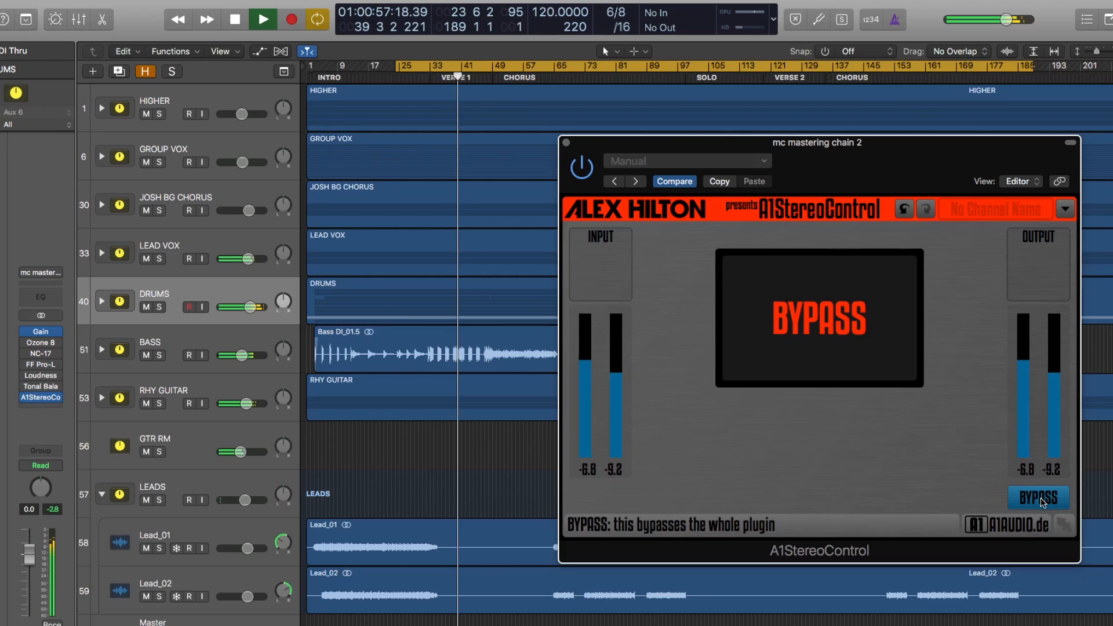
pyautogui.click(1042, 500)
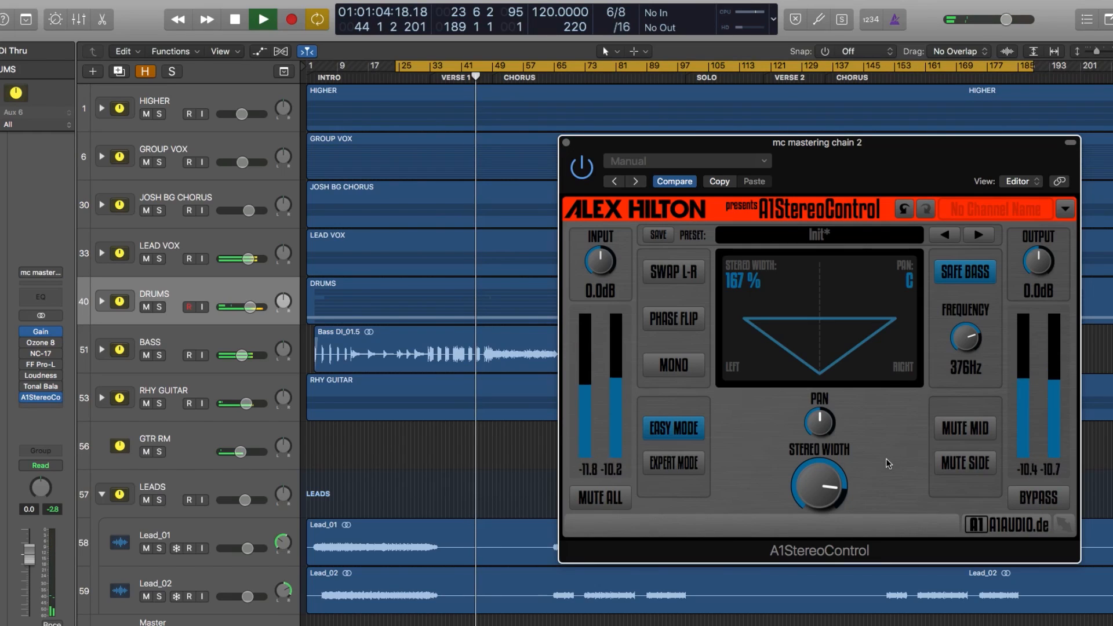
pyautogui.press('space')
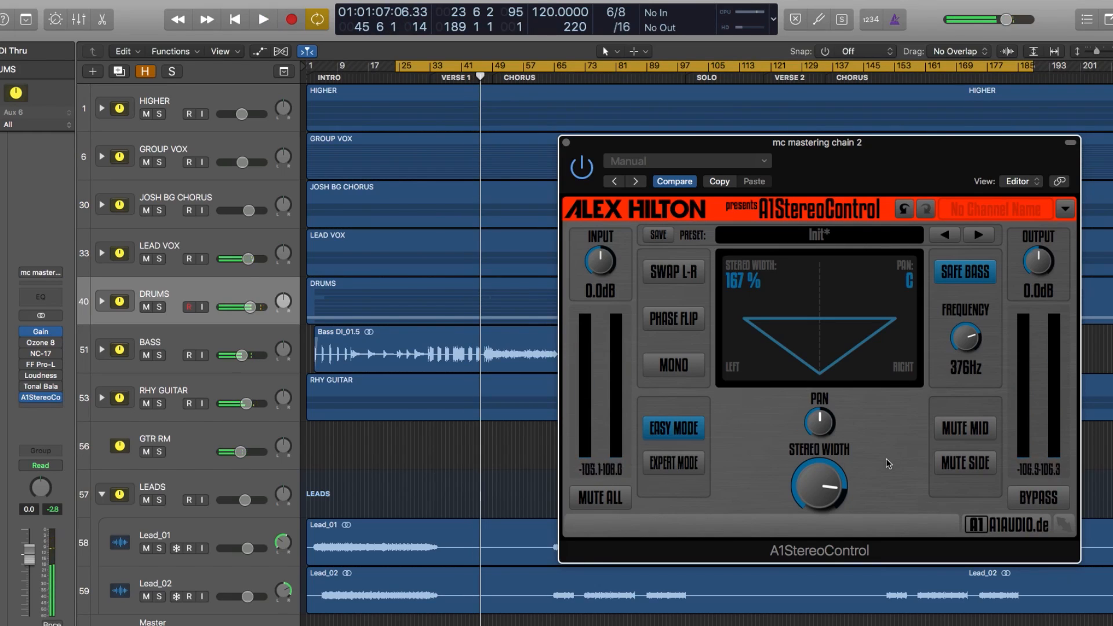
pyautogui.click(684, 371)
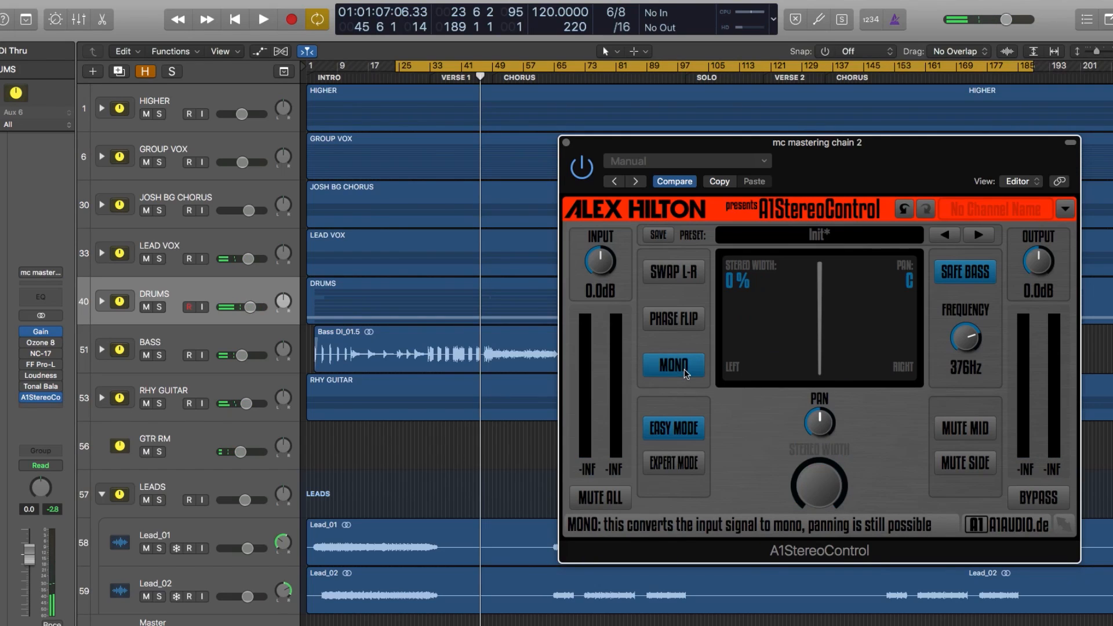
pyautogui.click(684, 371)
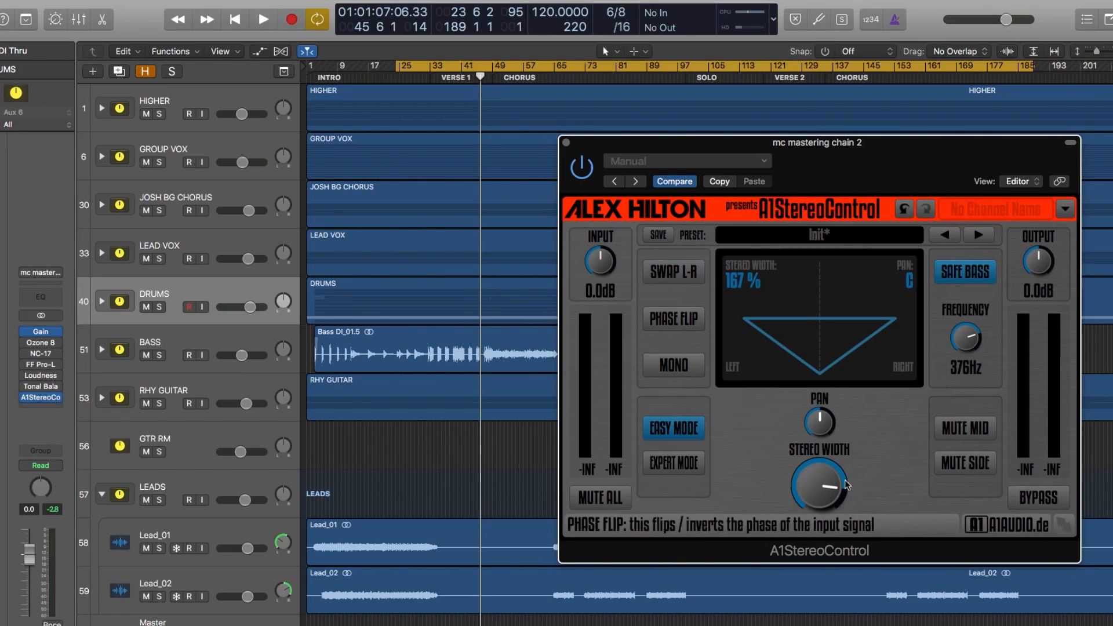
# Step: Mute the mid signal and enable align phase while playing the song, ending with playback stopped
pyautogui.click(959, 436)
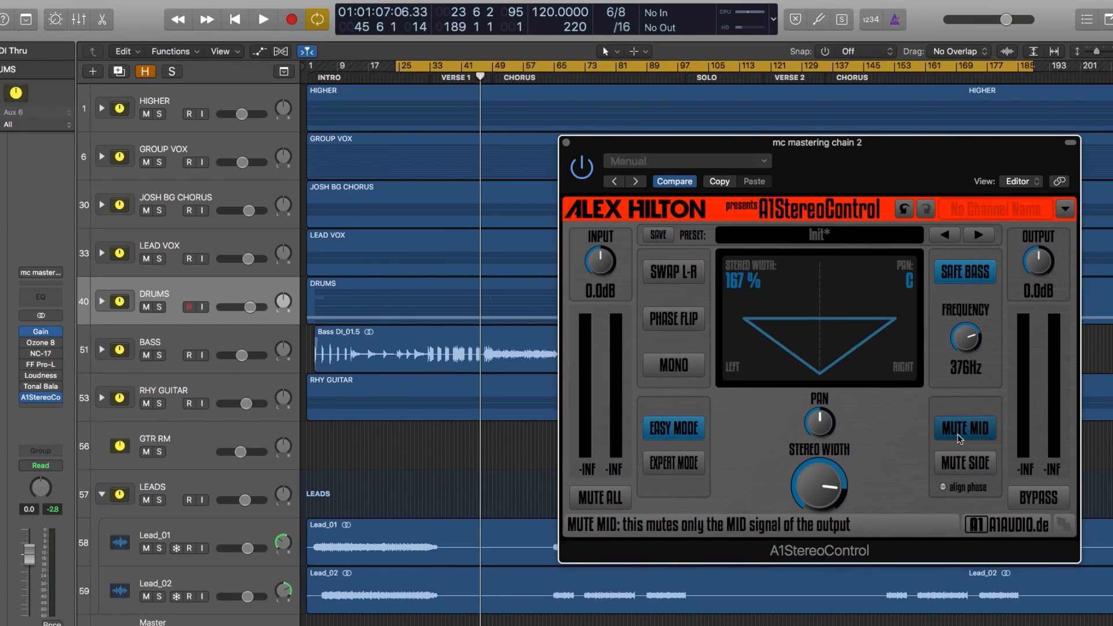
pyautogui.click(959, 438)
pyautogui.click(960, 466)
pyautogui.click(959, 429)
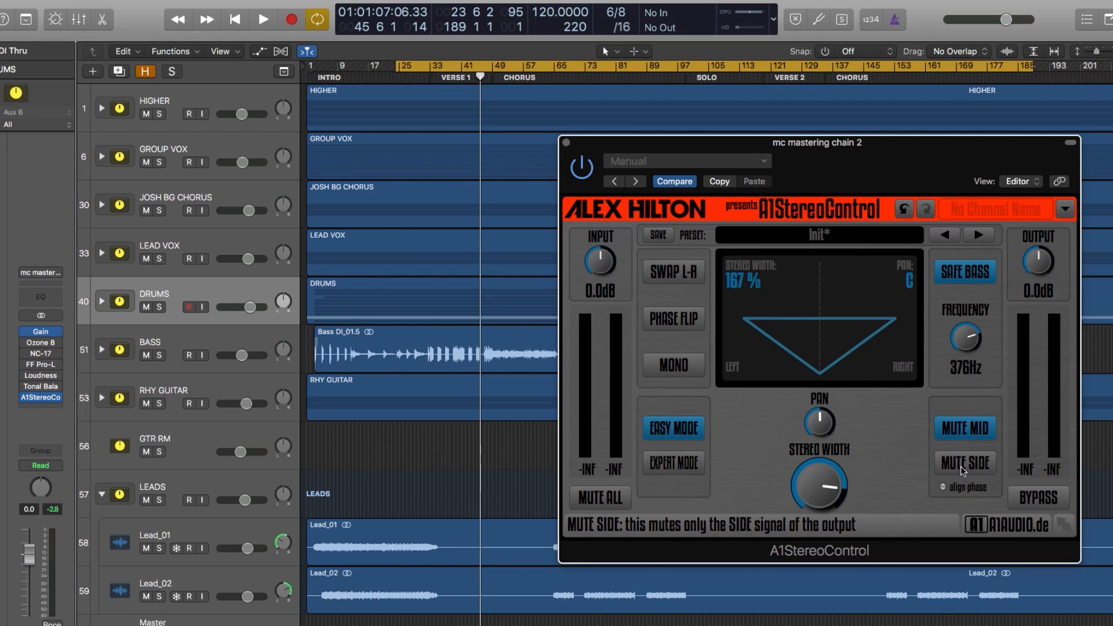
pyautogui.click(959, 429)
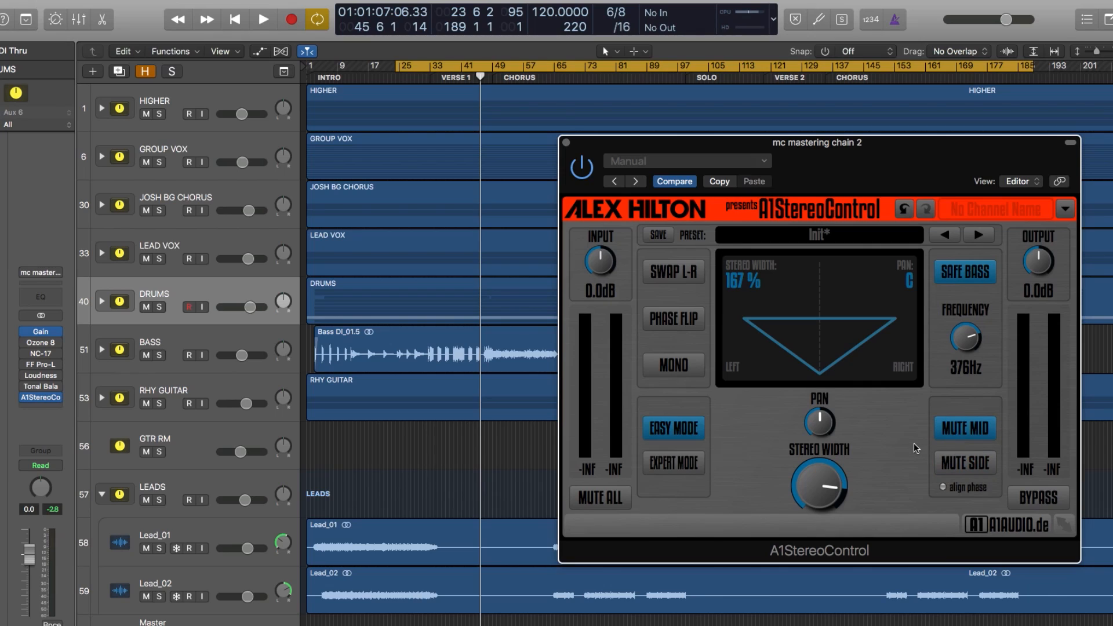
pyautogui.press('space')
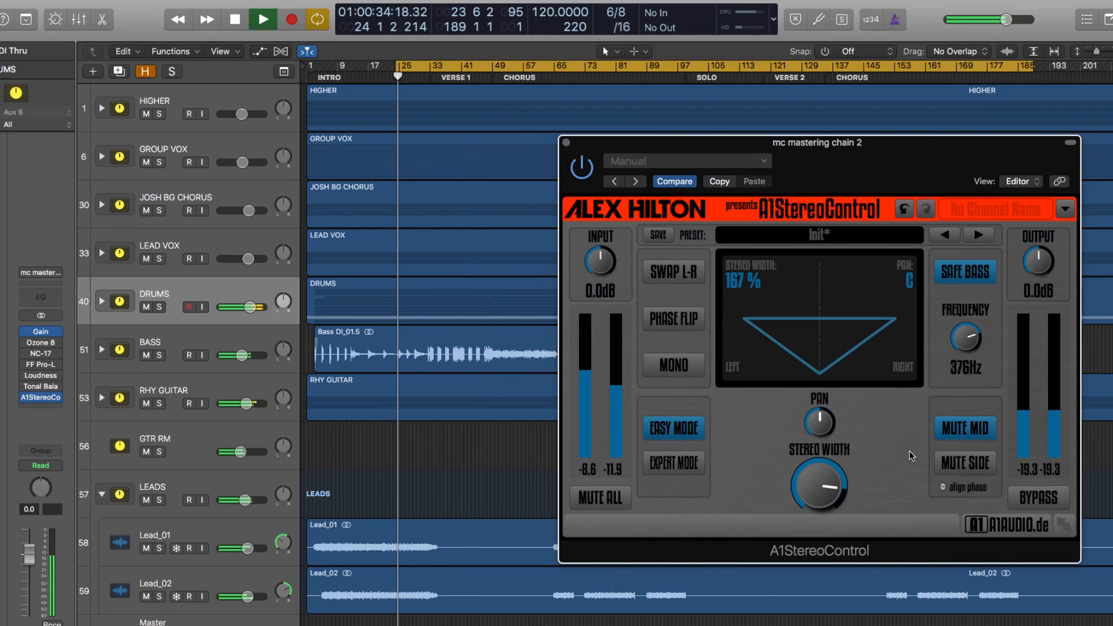
pyautogui.click(943, 488)
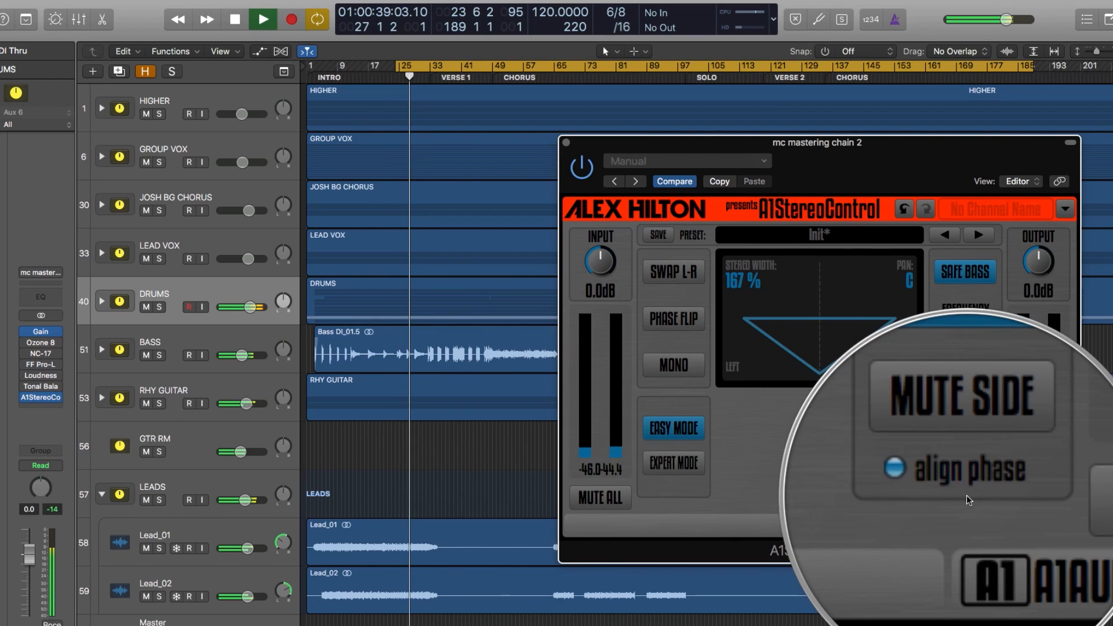
pyautogui.press('space')
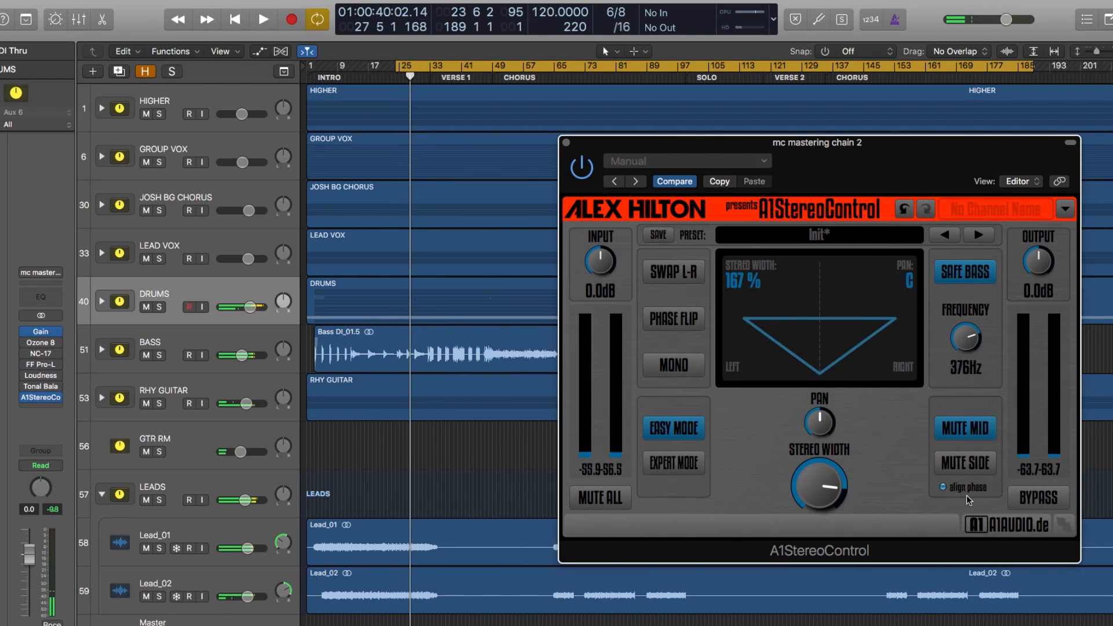
# Step: Swap the mute from the mid to the side signal, audition the song, and unmute the side signal with playback stopped
pyautogui.click(950, 431)
pyautogui.click(955, 432)
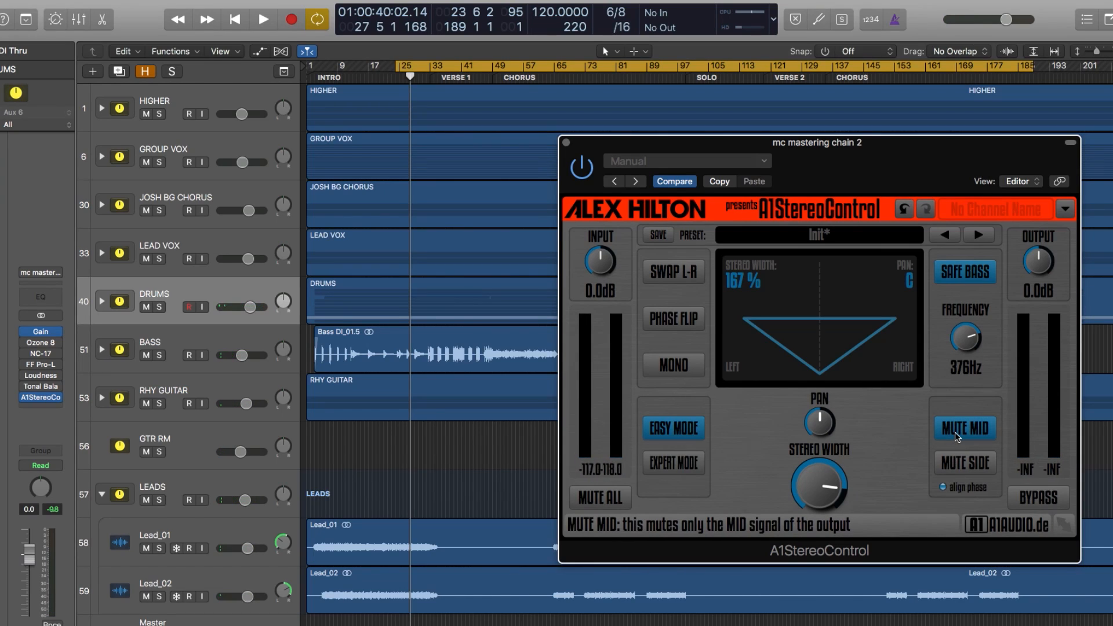
pyautogui.click(953, 442)
pyautogui.click(965, 463)
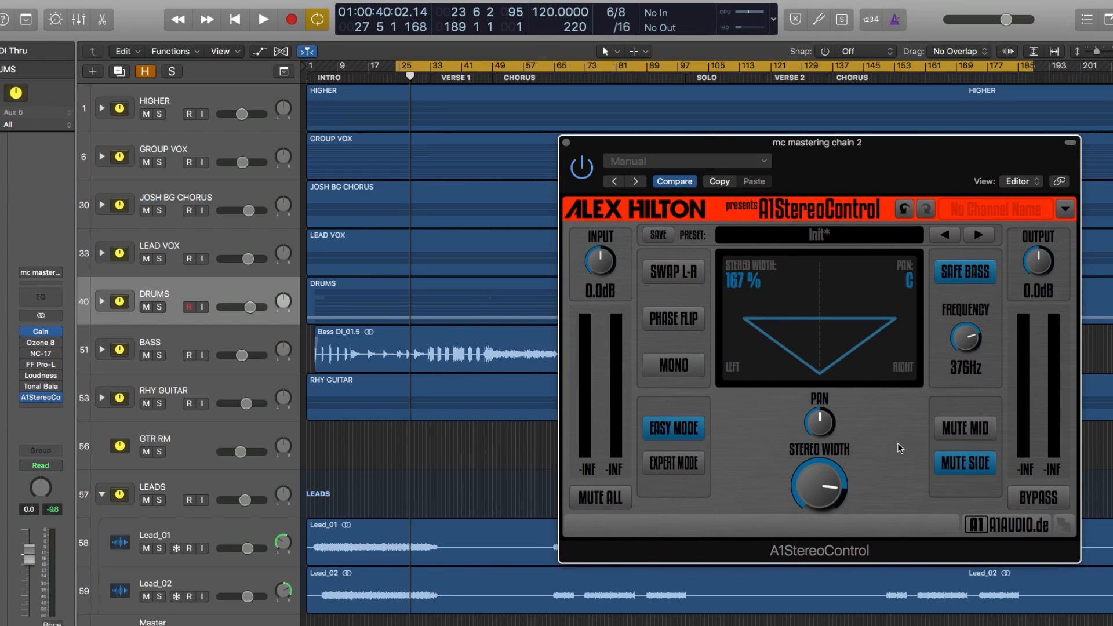
pyautogui.press('space')
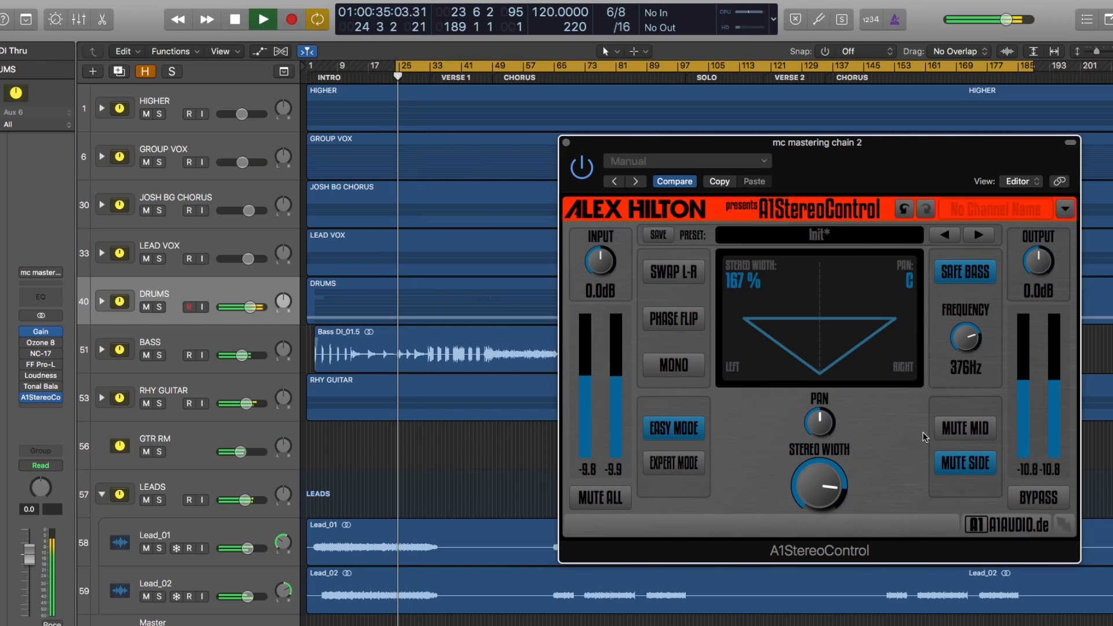
pyautogui.click(948, 467)
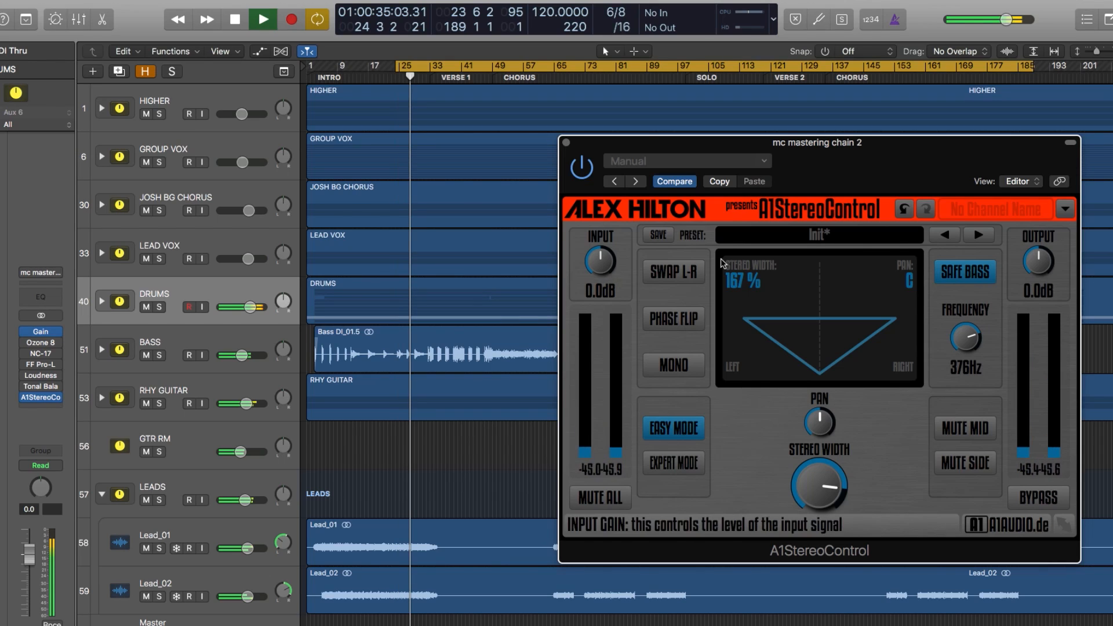
pyautogui.press('space')
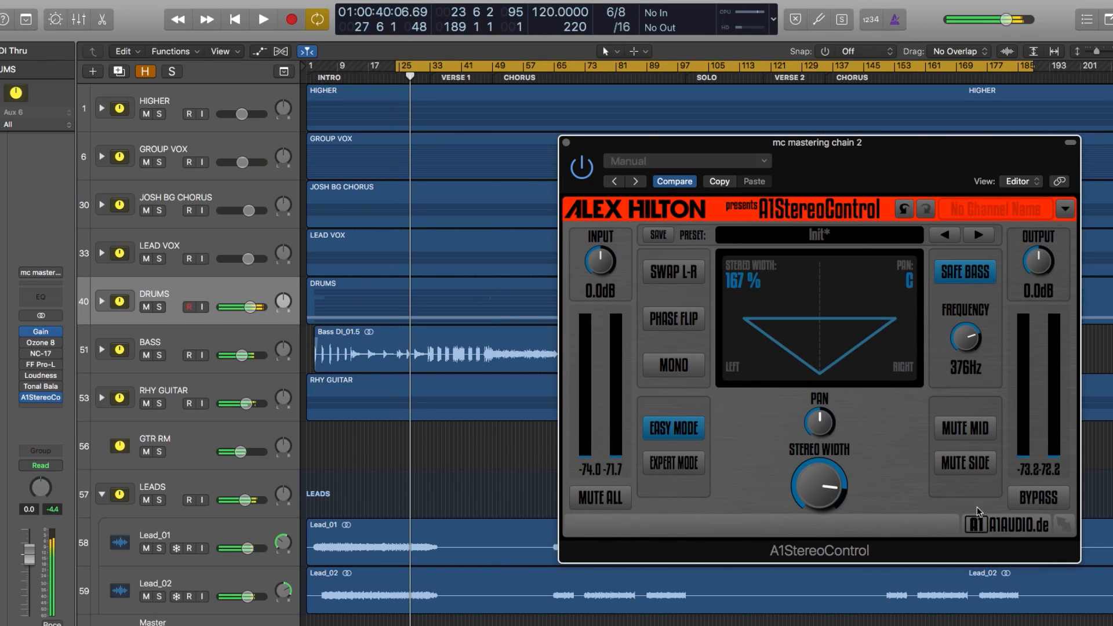
# Step: Toggle the whole plug-in's bypass, leaving it active, and look over the Expert Mode options before returning to Easy Mode
pyautogui.click(1037, 497)
pyautogui.click(1038, 497)
pyautogui.click(1038, 498)
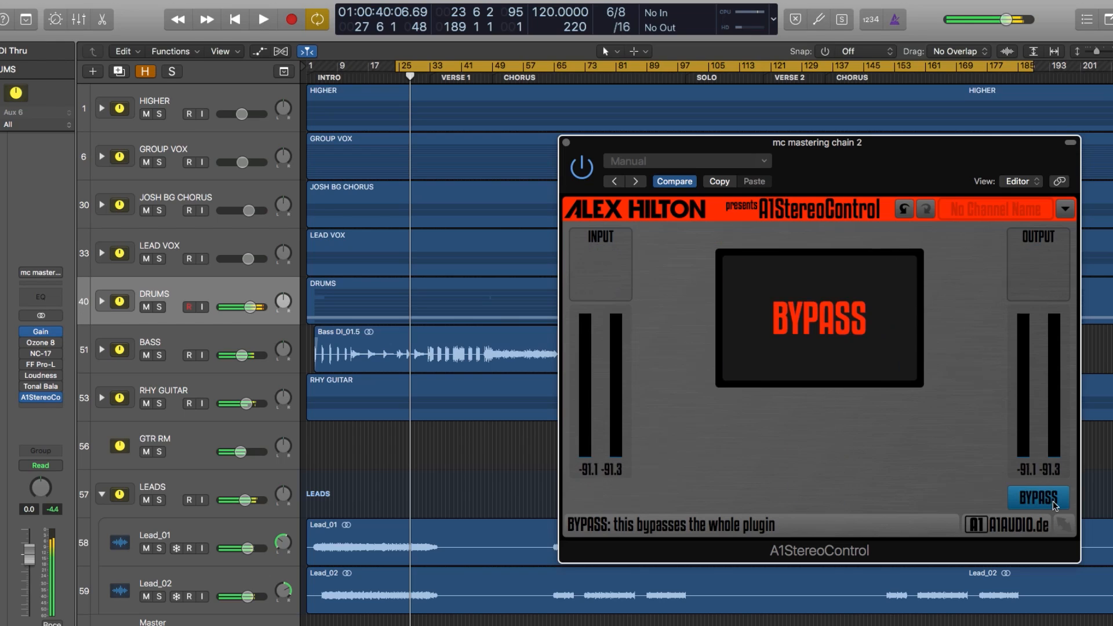
pyautogui.click(1054, 505)
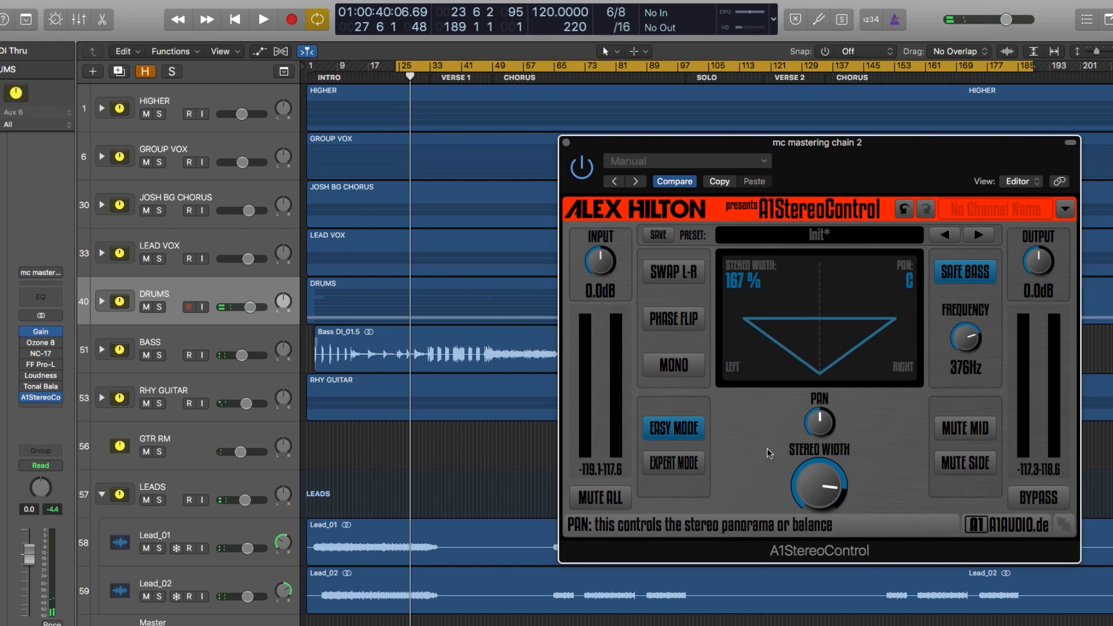
pyautogui.click(678, 467)
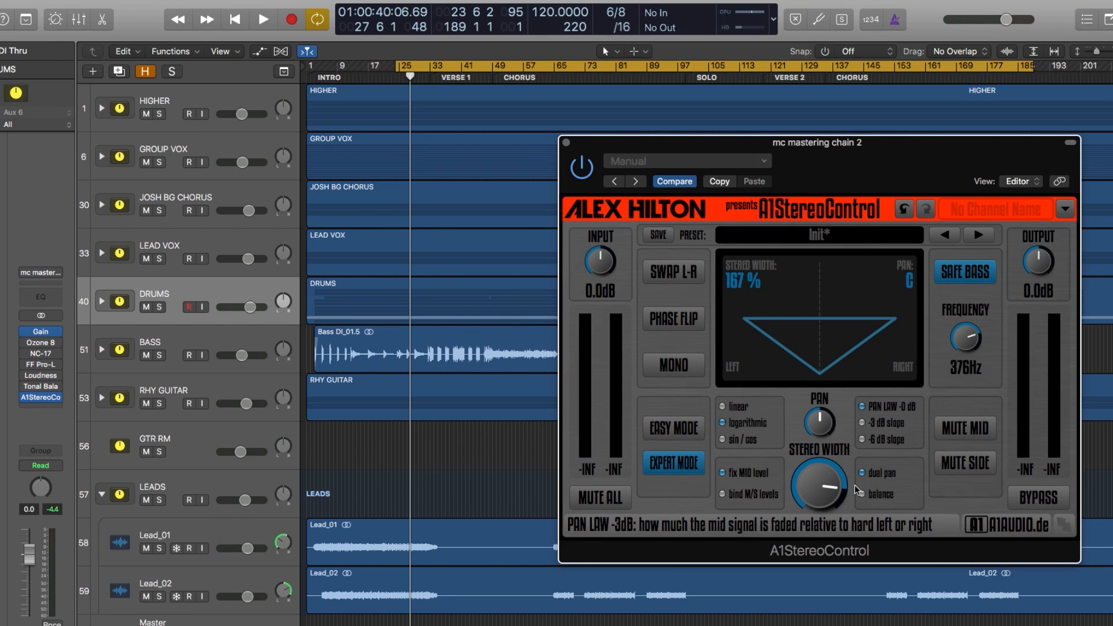
pyautogui.click(687, 430)
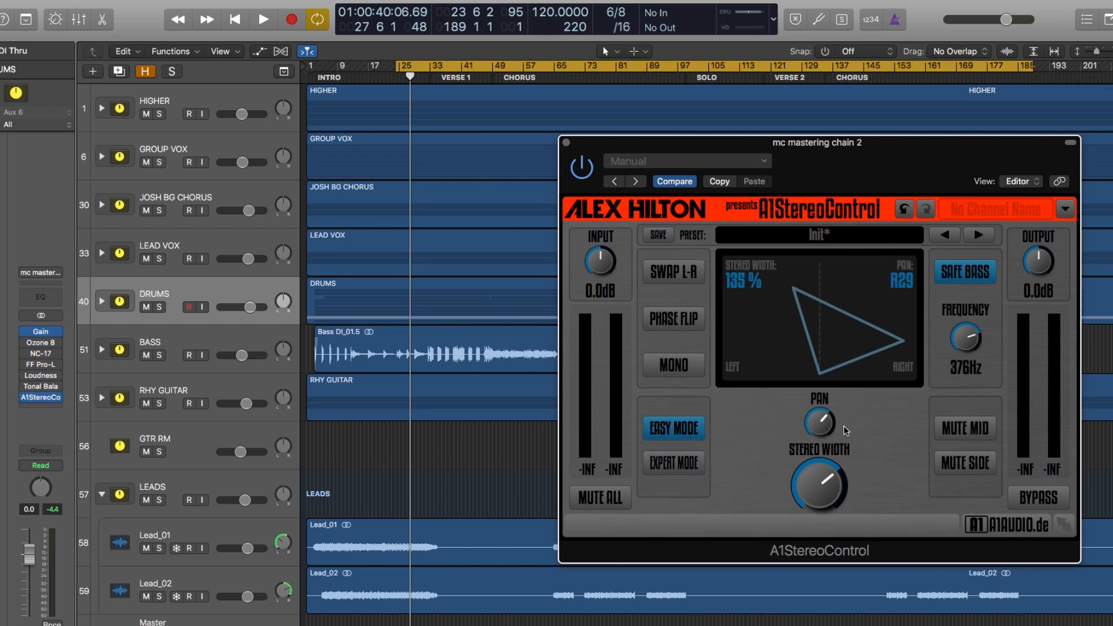
# Step: Try panning the stereo image to R29 and L29, and reset the pan to center and the stereo width to 100 %
pyautogui.moveTo(822, 424)
pyautogui.mouseDown()
pyautogui.moveTo(821, 469)
pyautogui.moveTo(820, 430)
pyautogui.moveTo(820, 443)
pyautogui.mouseUp()
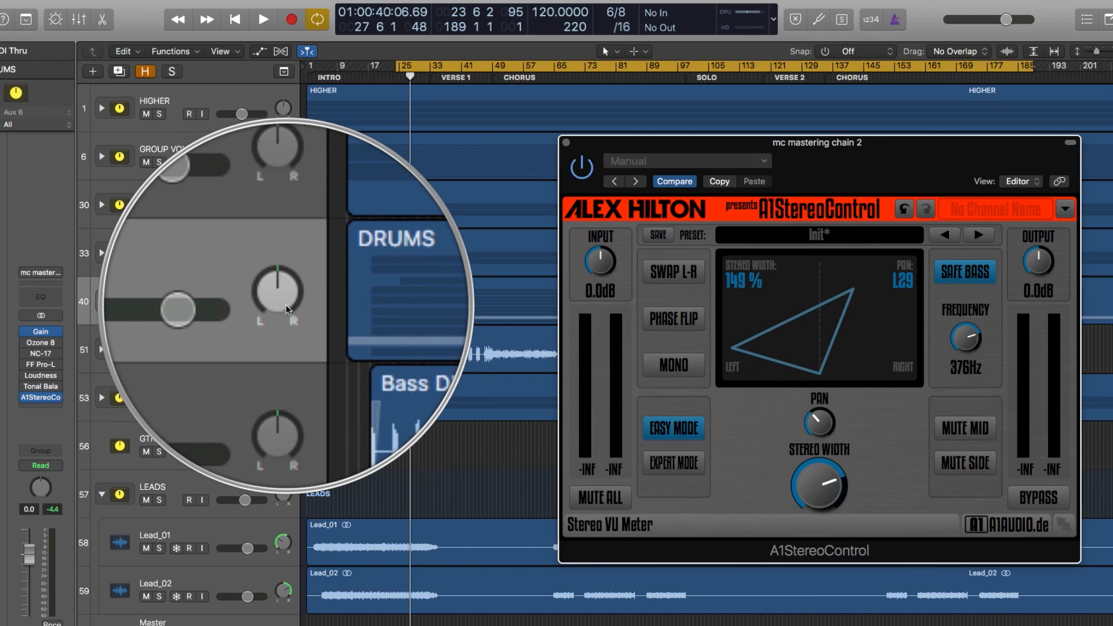
pyautogui.keyDown('alt'); pyautogui.click(819, 422); pyautogui.keyUp('alt')
pyautogui.keyDown('alt'); pyautogui.click(821, 477); pyautogui.keyUp('alt')
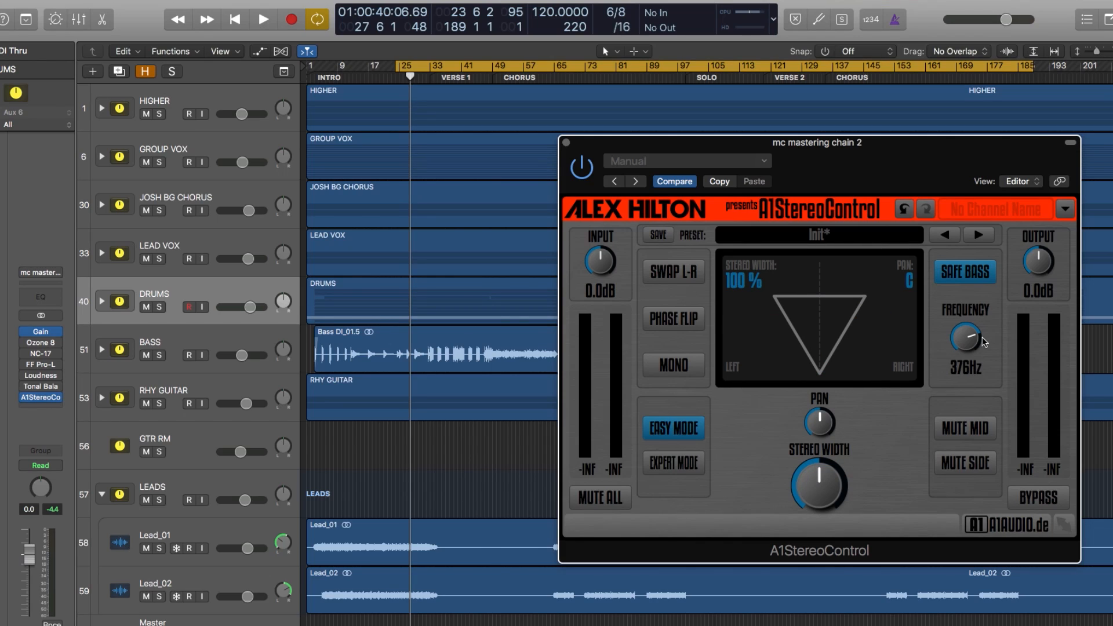
# Step: Lower the Safe Bass frequency to 188 Hz
pyautogui.moveTo(984, 342)
pyautogui.mouseDown()
pyautogui.moveTo(983, 372)
pyautogui.moveTo(976, 342)
pyautogui.mouseUp()
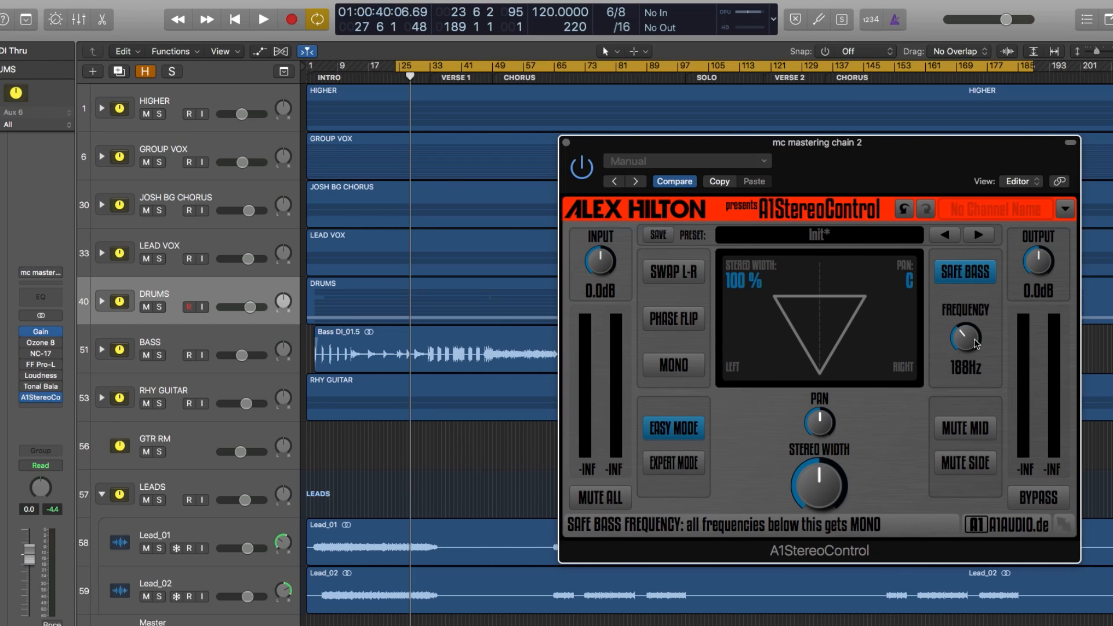
# Step: Turn the Safe Bass frequency down to Off and widen the stereo width to 200 %
pyautogui.moveTo(976, 343); pyautogui.dragTo(976, 352)
pyautogui.moveTo(965, 338); pyautogui.dragTo(962, 356)
pyautogui.moveTo(830, 480); pyautogui.dragTo(835, 476)
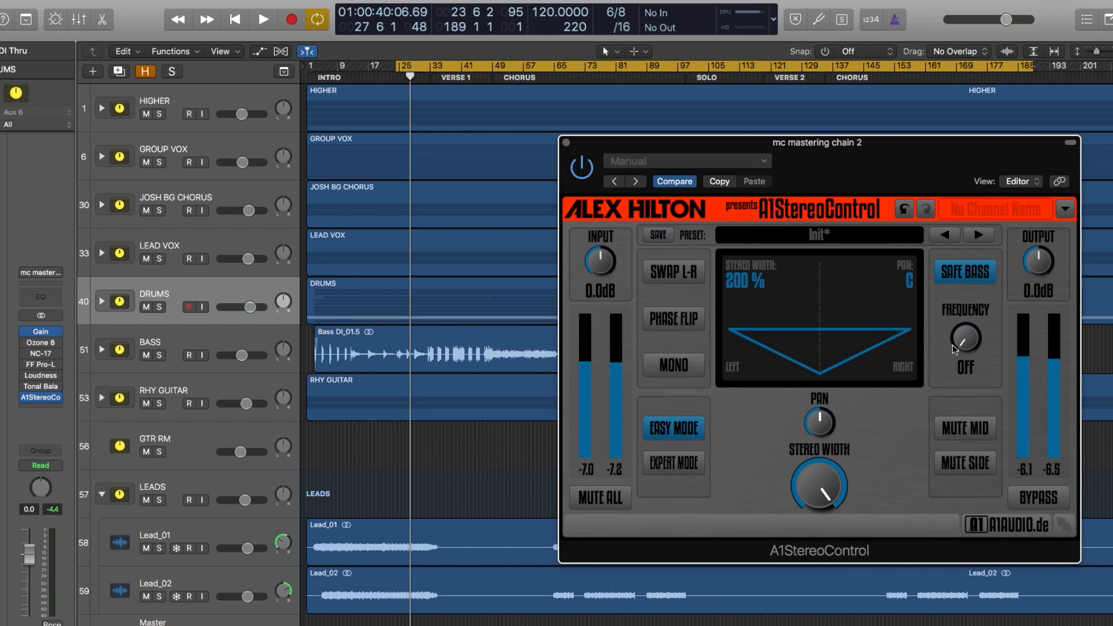
# Step: Set the stereo width to 167 % and the Safe Bass frequency to 189 Hz with the song playing
pyautogui.moveTo(819, 489); pyautogui.dragTo(819, 492)
pyautogui.press('space')
pyautogui.moveTo(964, 340); pyautogui.dragTo(964, 315)
# Step: Audition the widened mix with the side and mid mutes, leaving both signals unmuted
pyautogui.click(984, 465)
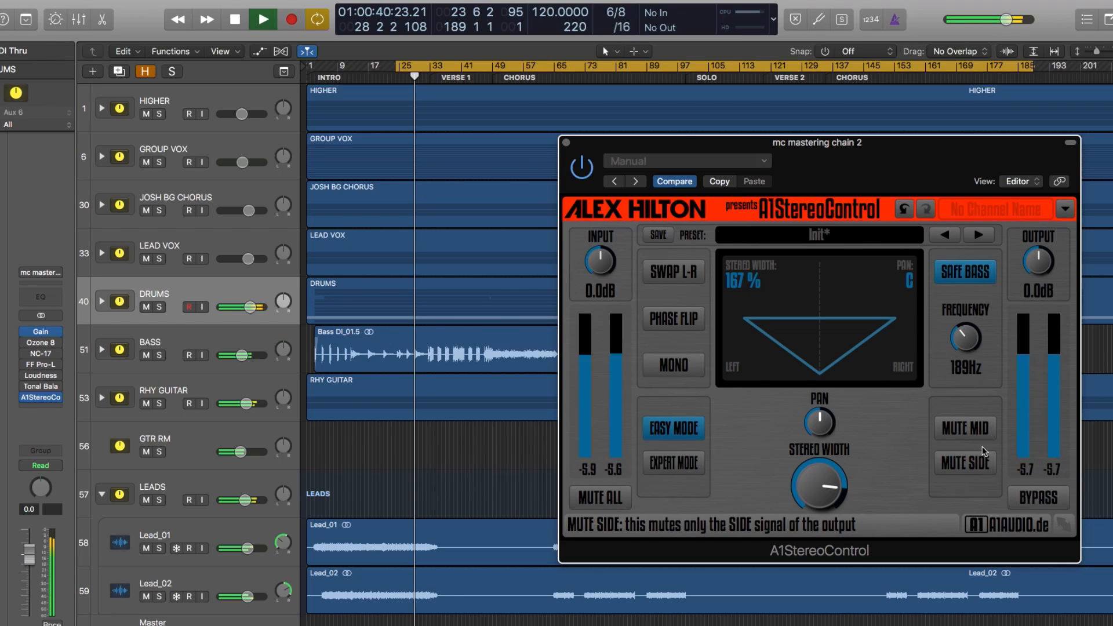
pyautogui.click(981, 433)
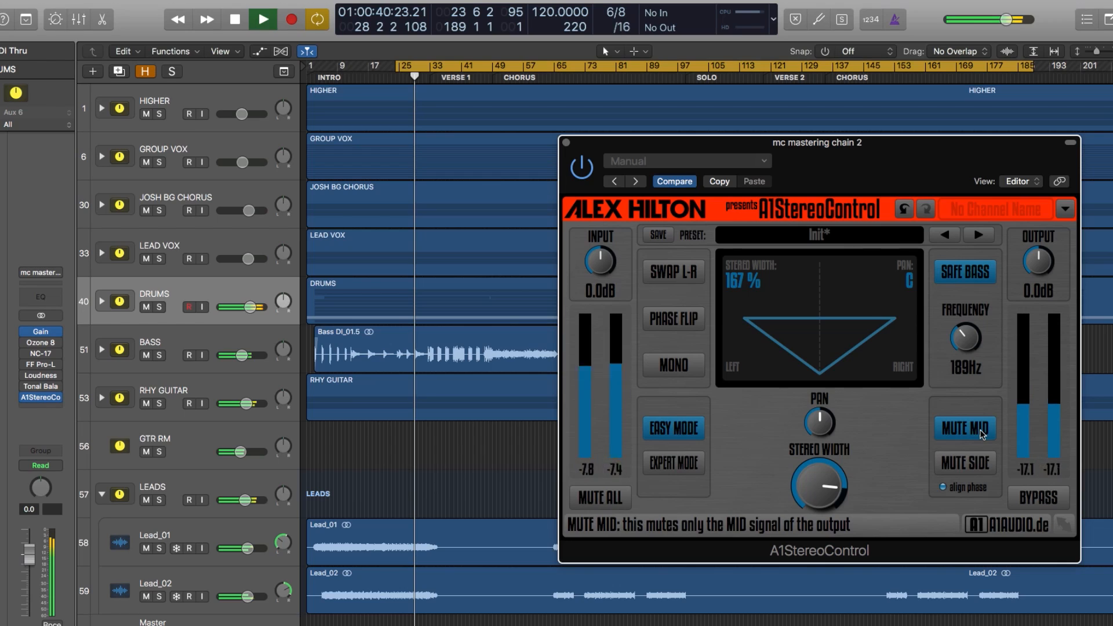
pyautogui.click(982, 433)
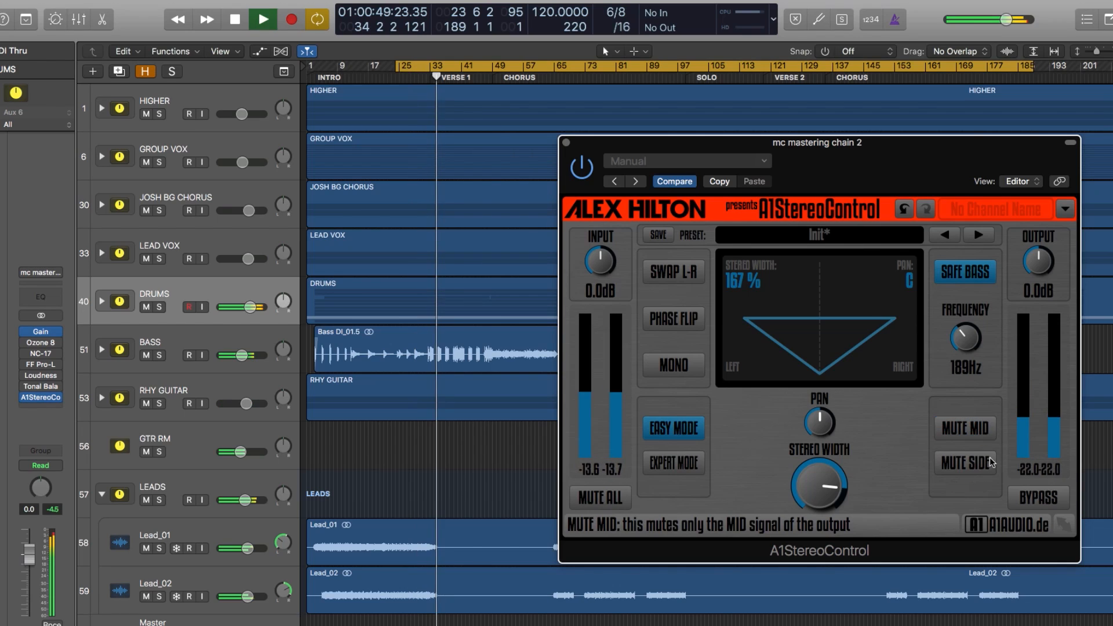
# Step: Compare the playing mix with the whole plug-in repeatedly bypassed and active, leave it active, and stop playback
pyautogui.click(1034, 498)
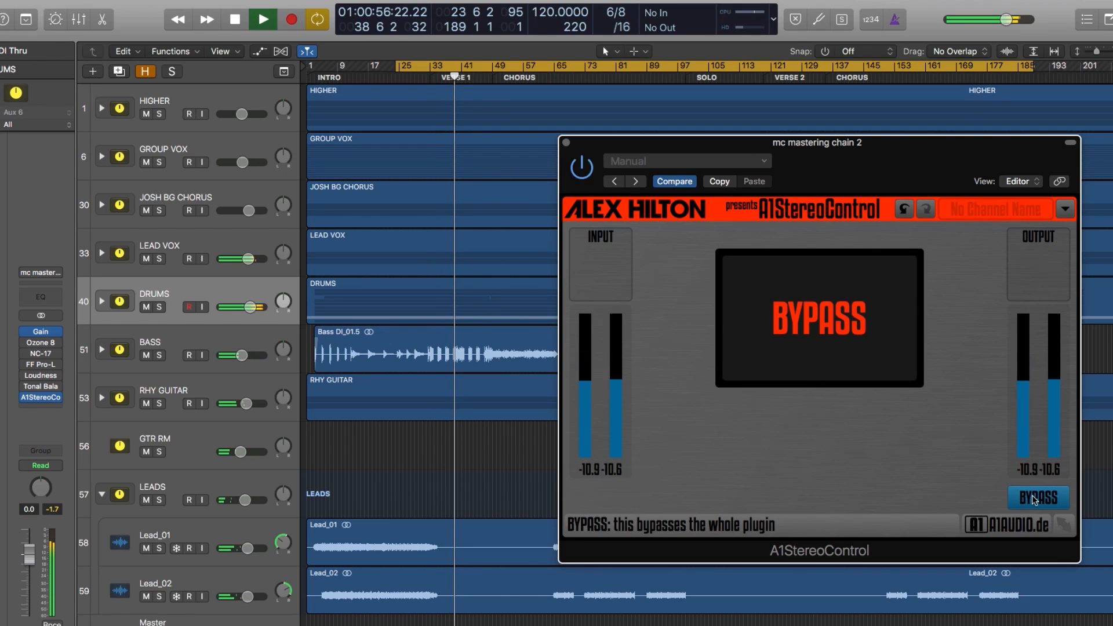
pyautogui.click(1032, 495)
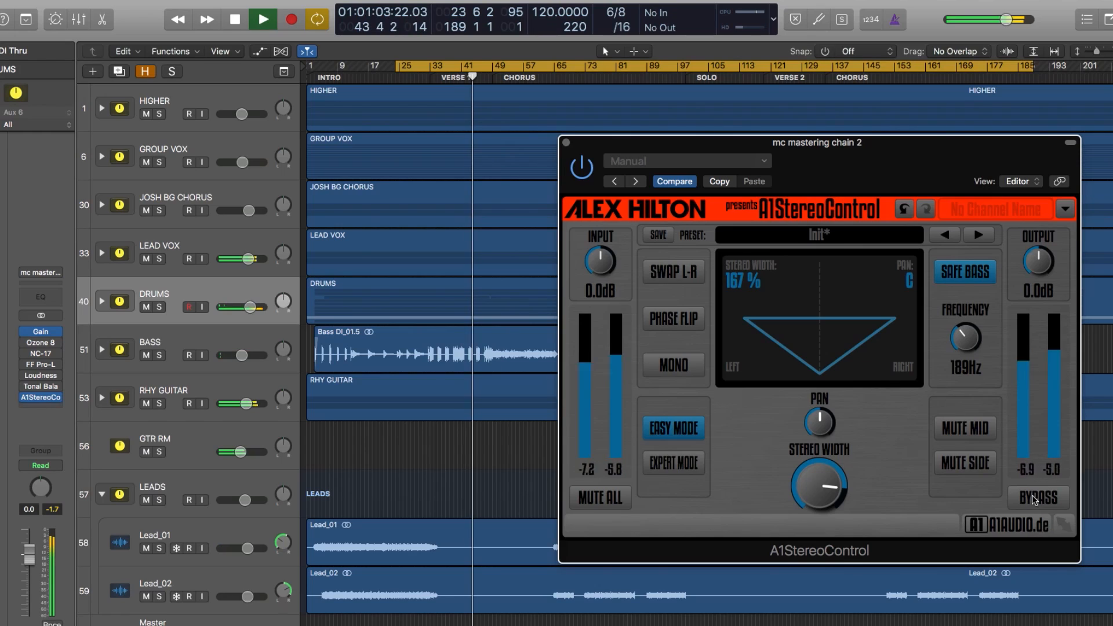
pyautogui.click(1031, 496)
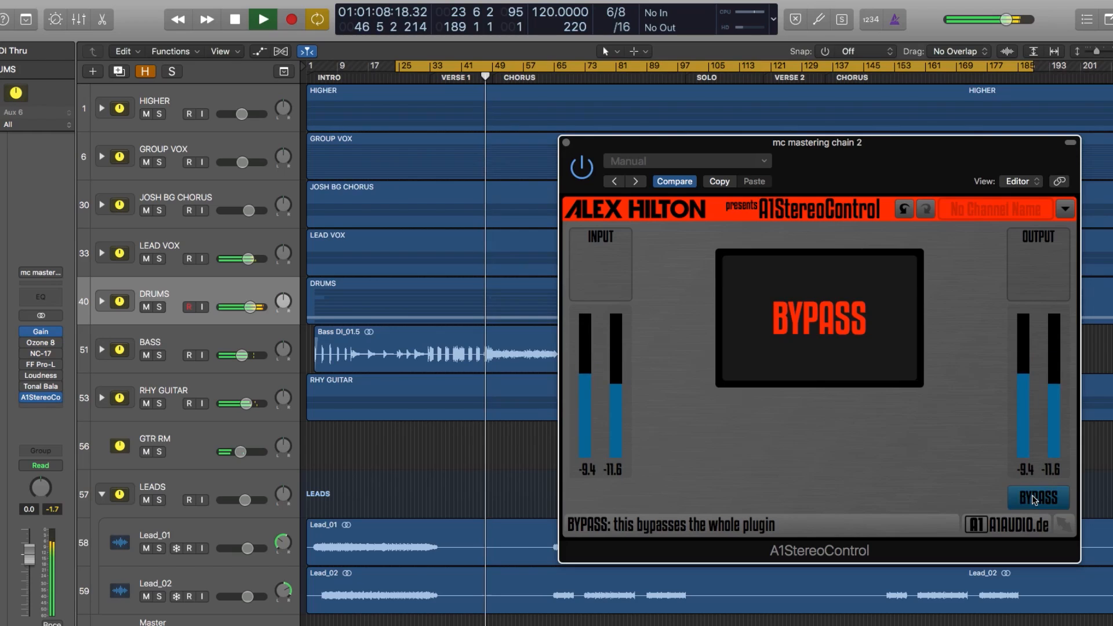
pyautogui.click(1032, 497)
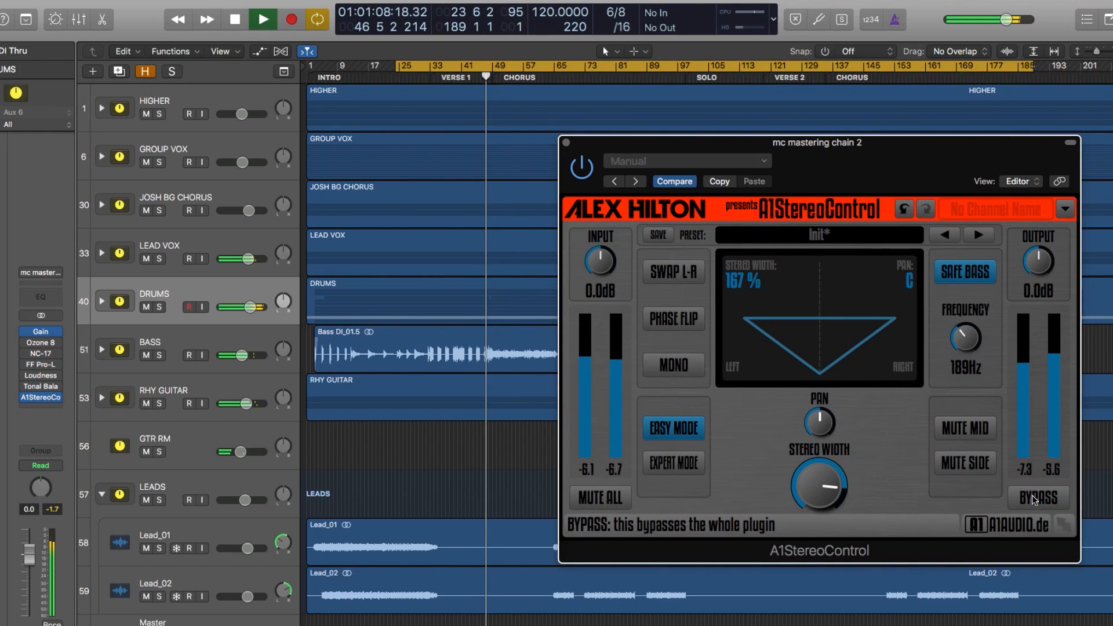
pyautogui.click(1031, 496)
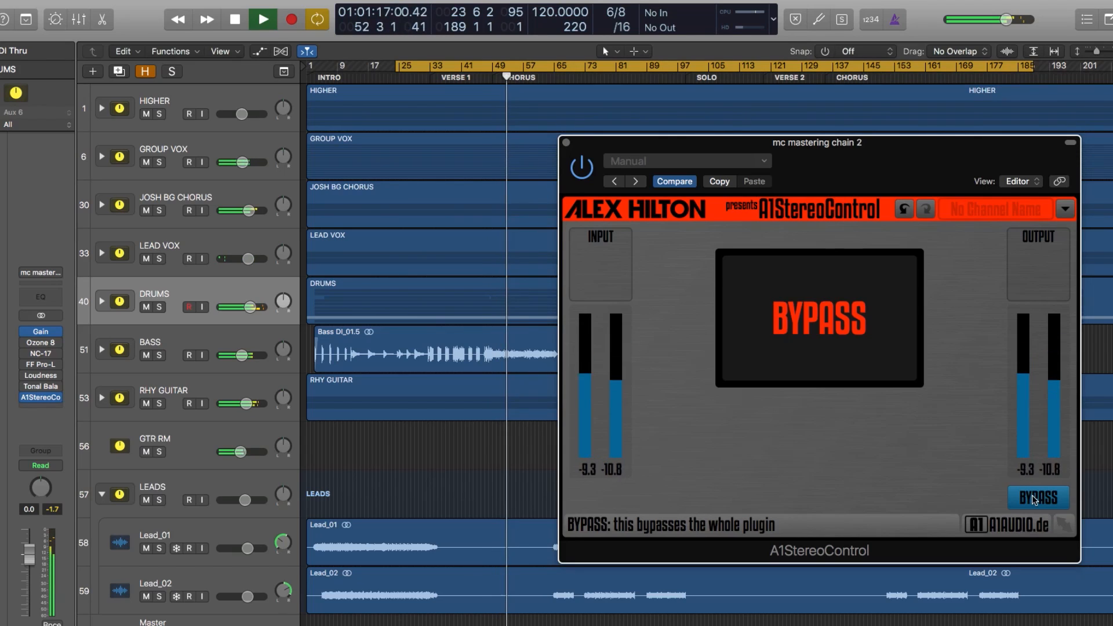
pyautogui.click(1032, 496)
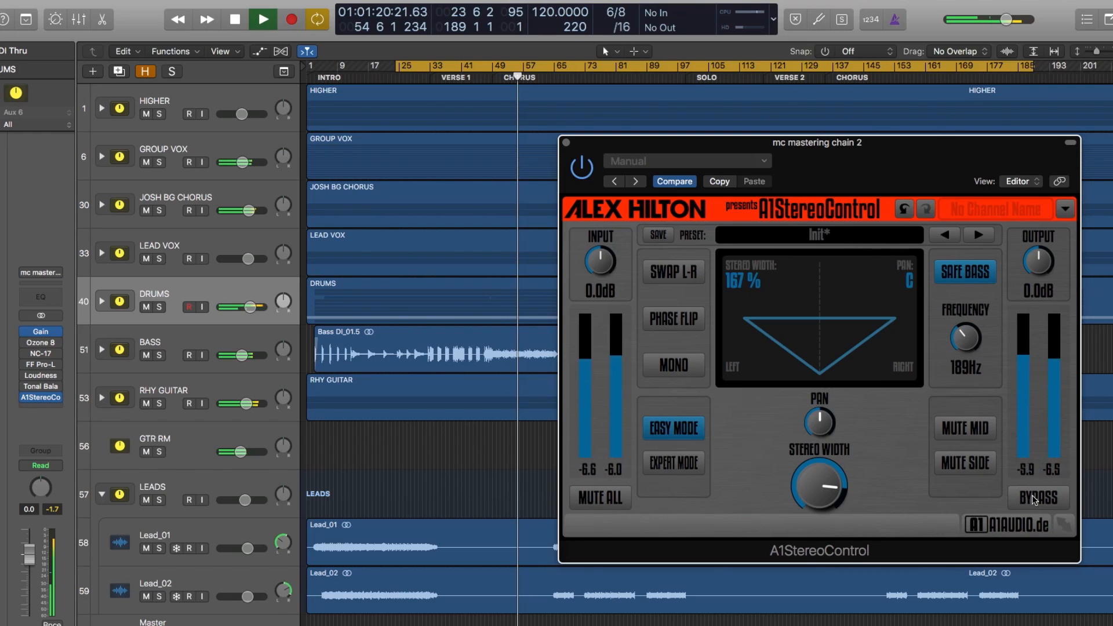
pyautogui.press('space')
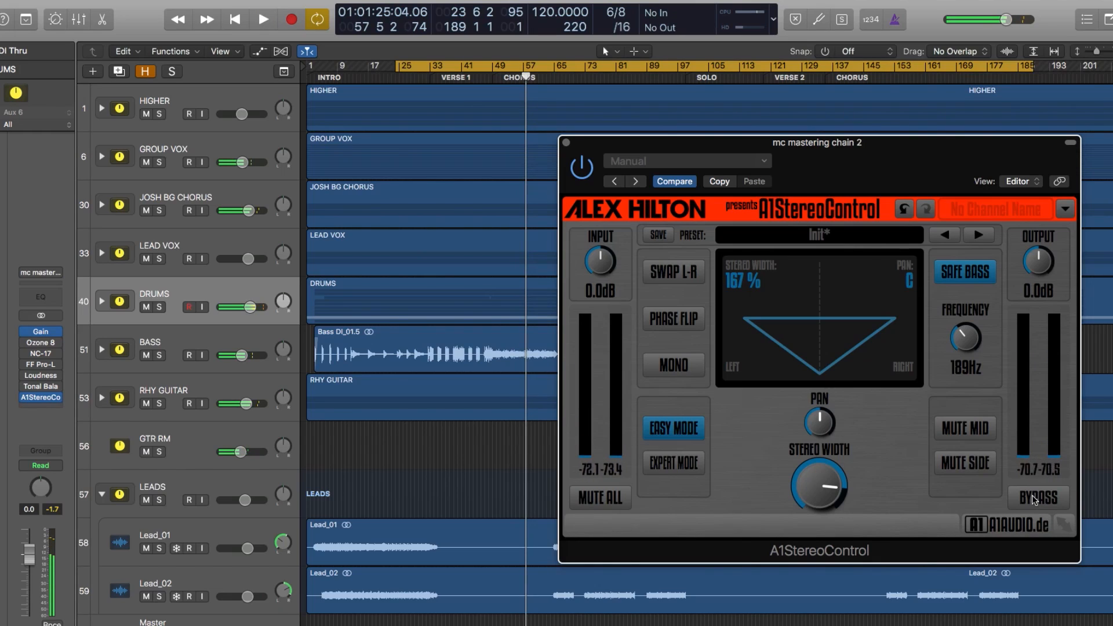